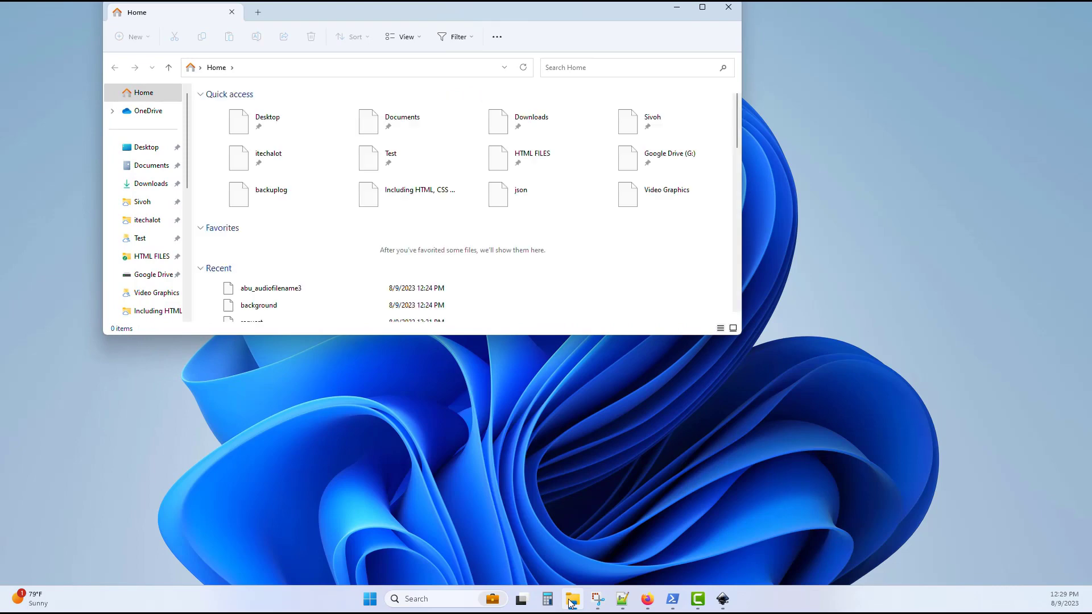
# View the Desktop folder's contents in File Explorer, and switch to the backup.bat script in Notepad++.
pyautogui.click(166, 183)
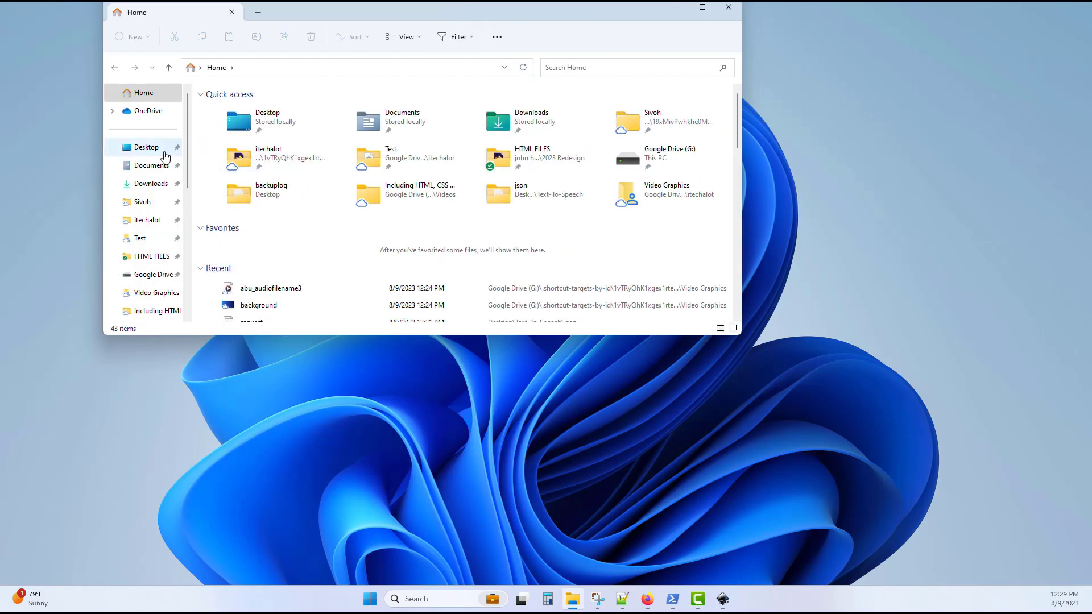
pyautogui.click(145, 148)
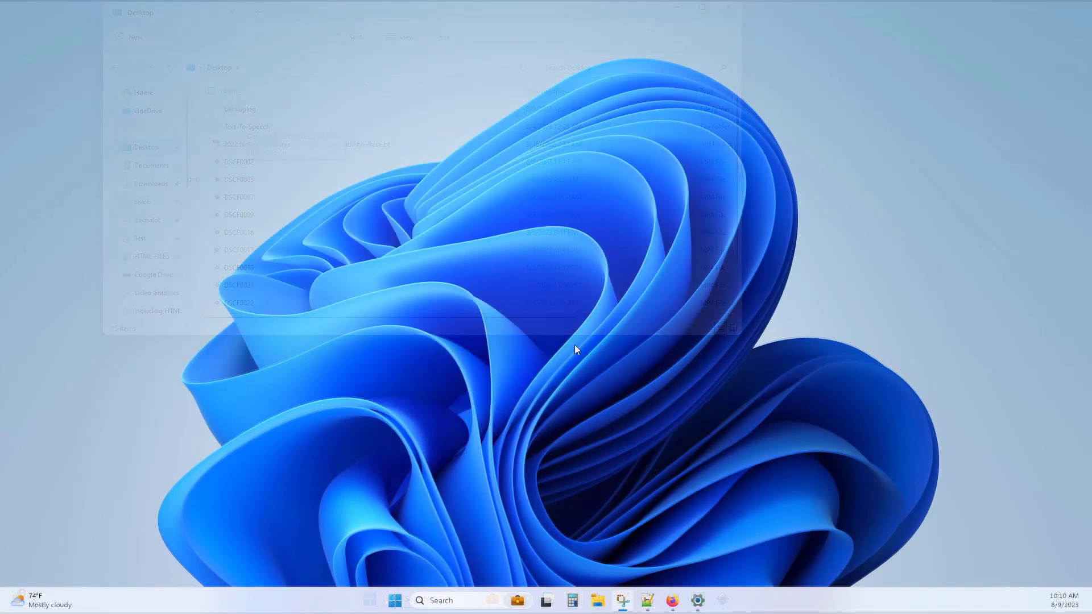
pyautogui.click(648, 601)
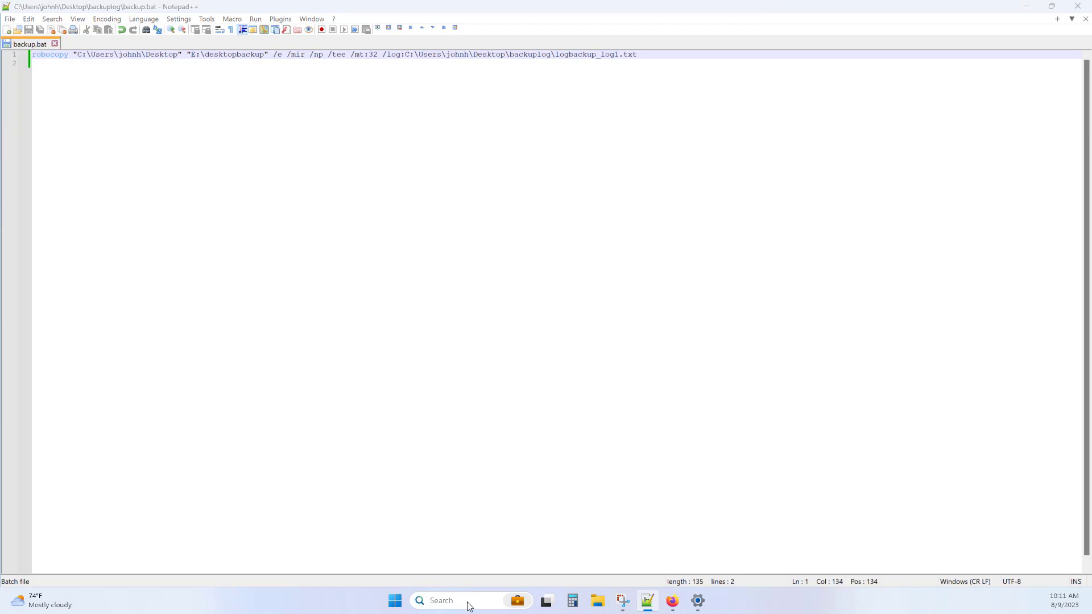
# Search Windows for "task", launch Task Scheduler and open the Task Scheduler Library.
pyautogui.click(469, 607)
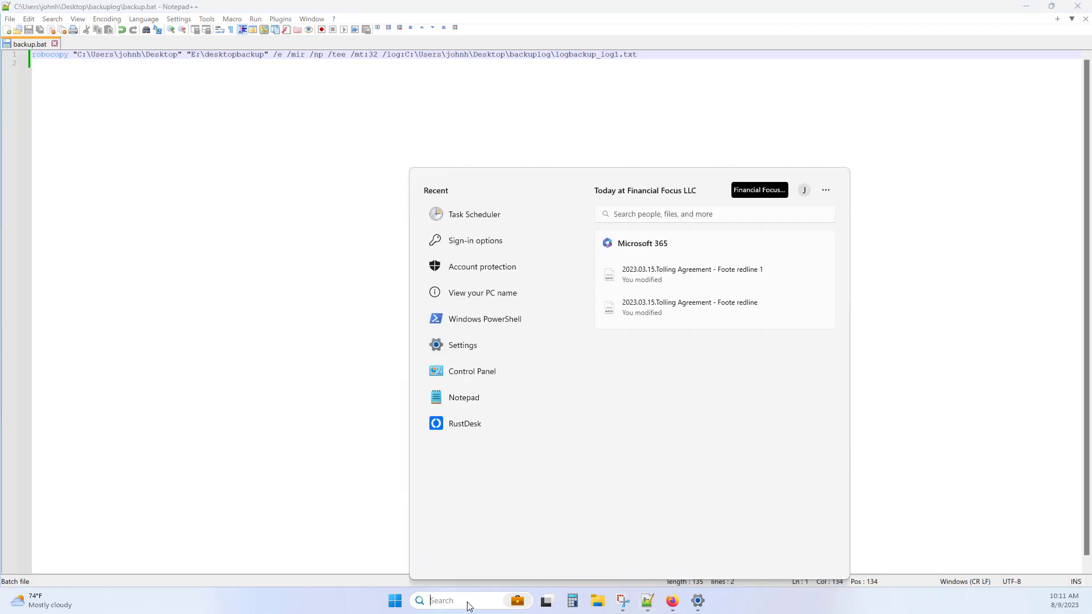
pyautogui.write('task')
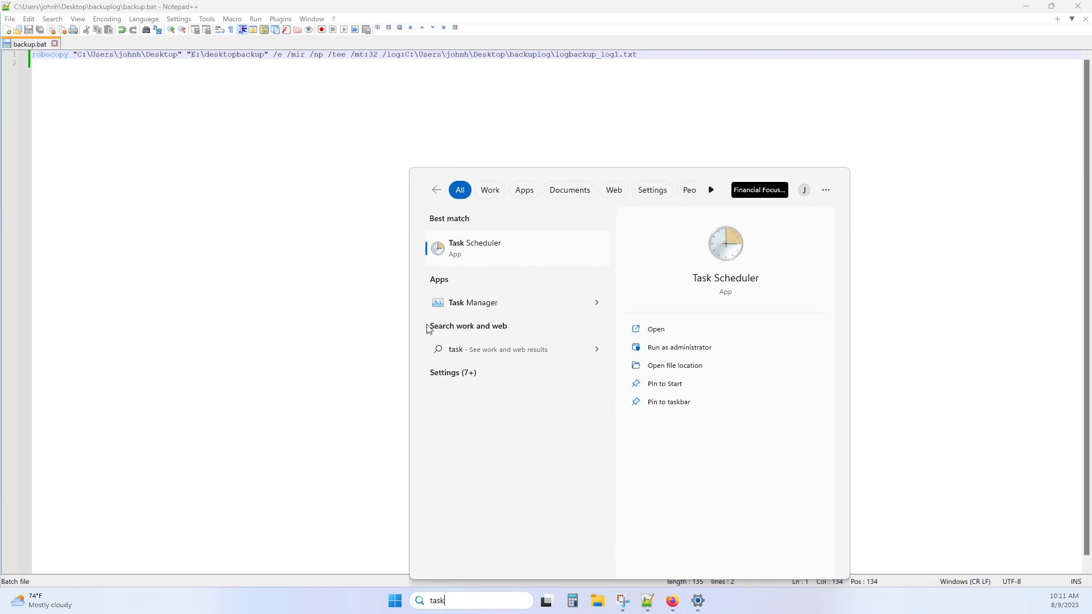
pyautogui.click(475, 249)
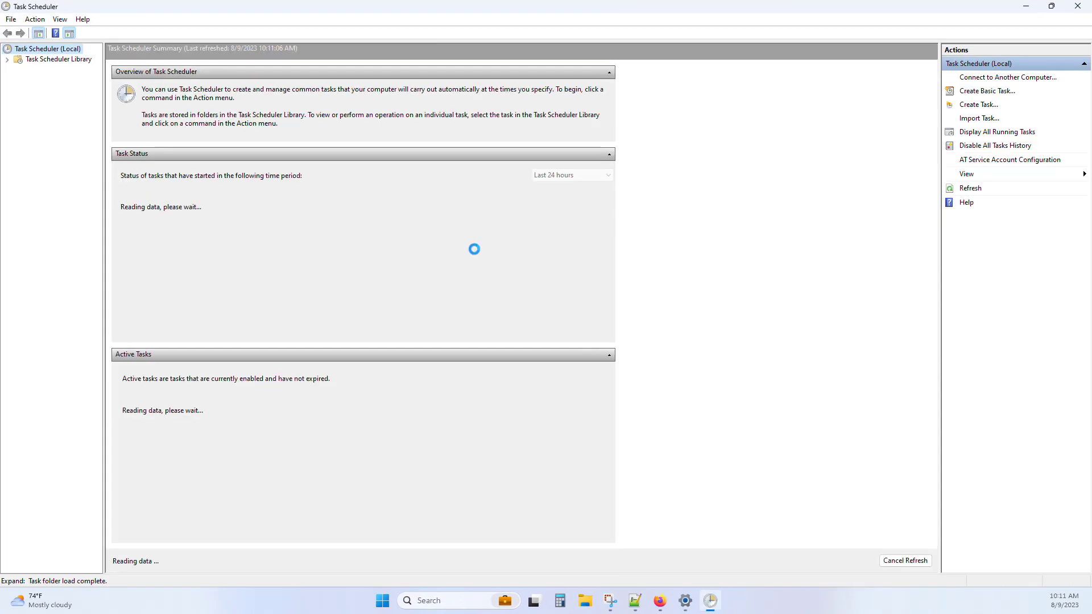
pyautogui.click(73, 62)
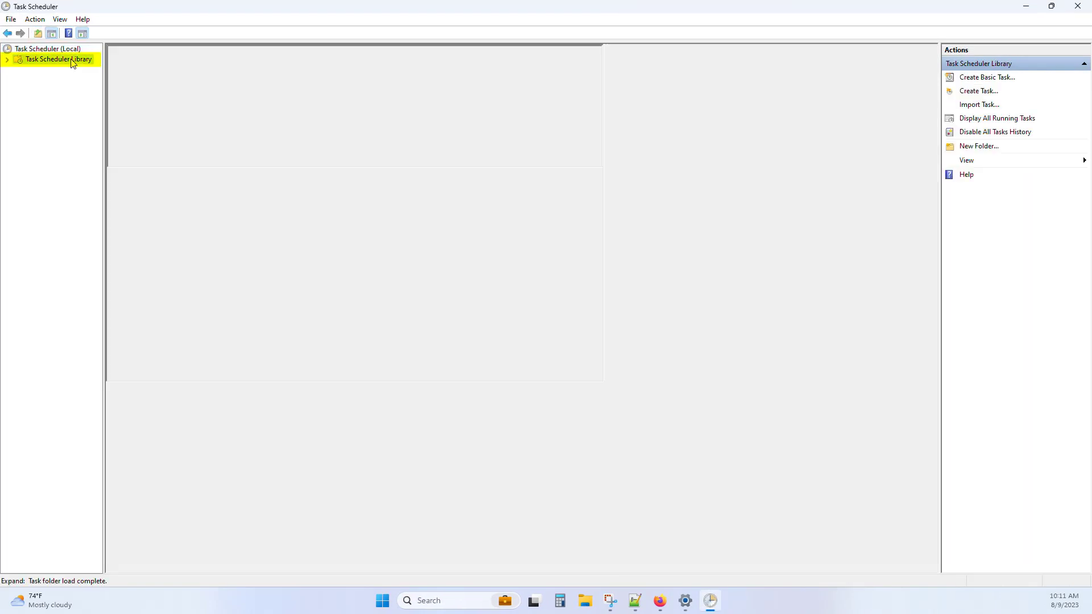
# Create a task named AutoBackup that runs whether the user is logged on or not, with highest privileges.
pyautogui.click(983, 94)
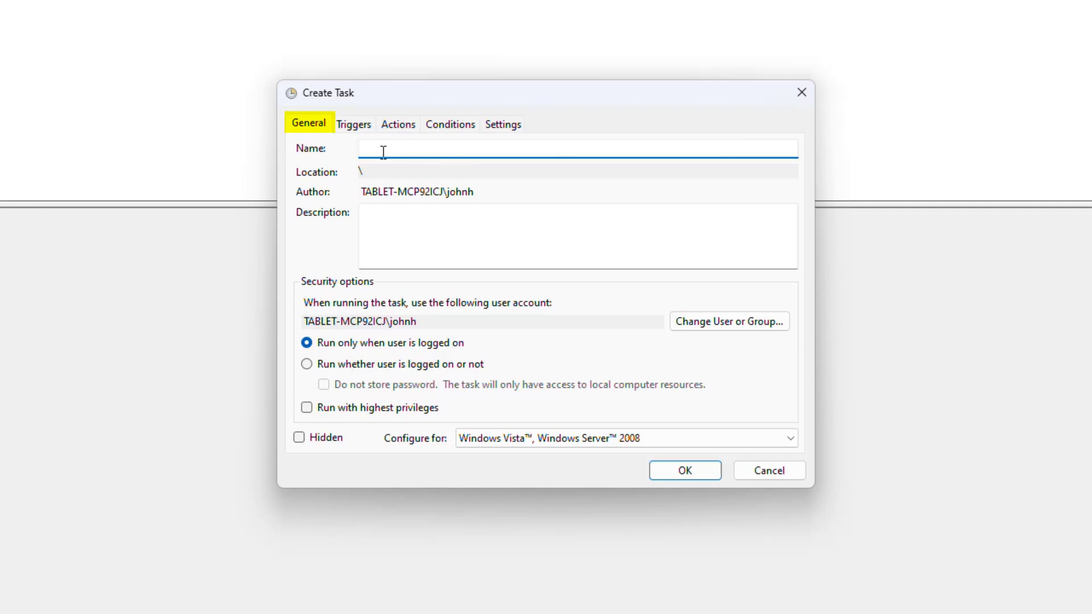
pyautogui.write('AutoBackup')
pyautogui.click(306, 364)
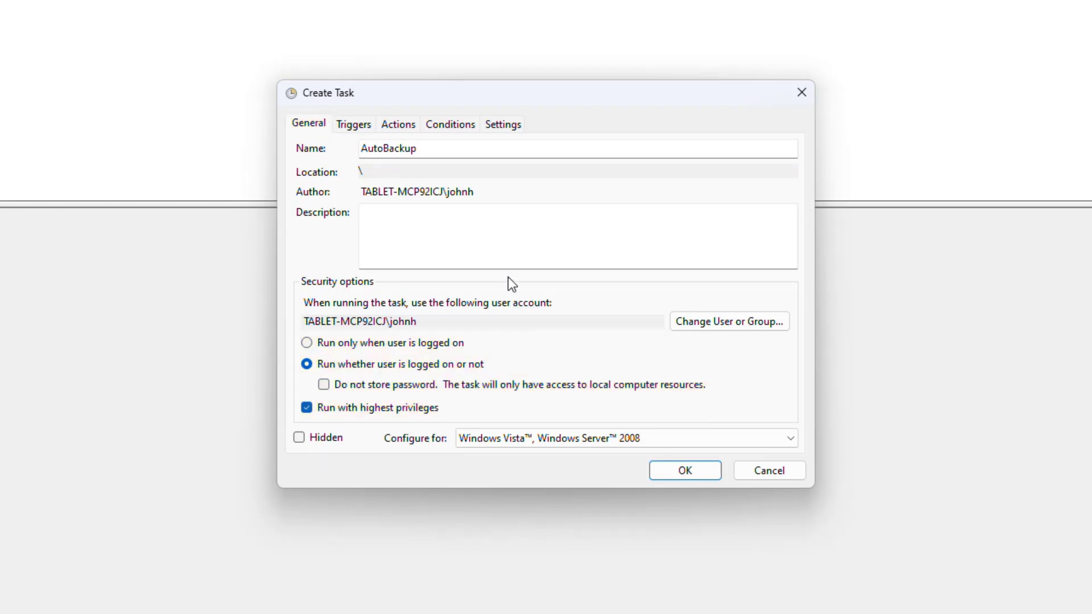
# Add a daily scheduled trigger to the task, starting at 10:15:00 AM and recurring every 1 day.
pyautogui.click(357, 122)
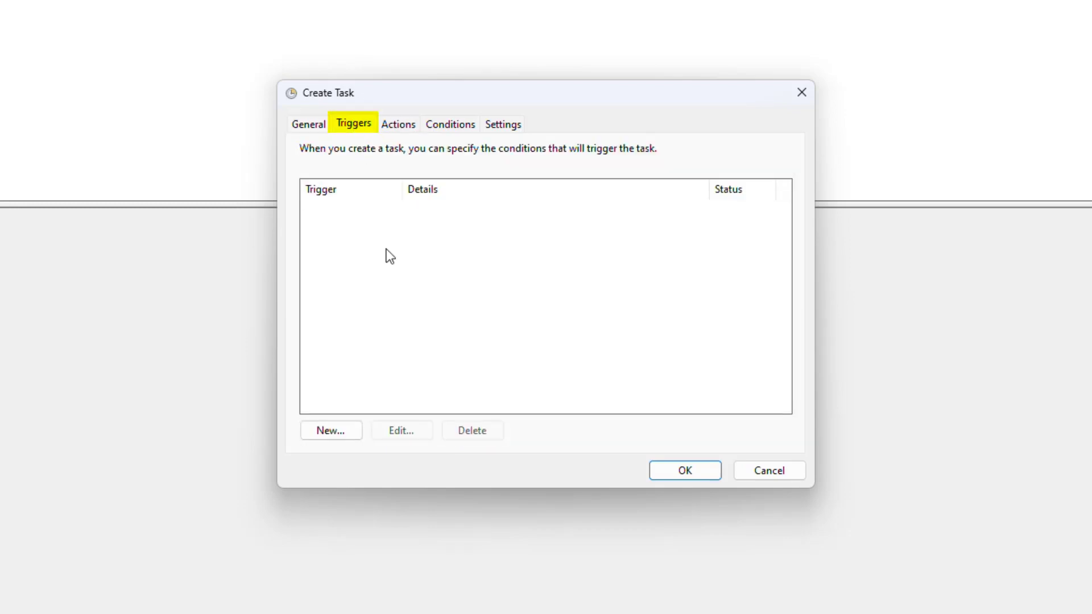
pyautogui.click(337, 435)
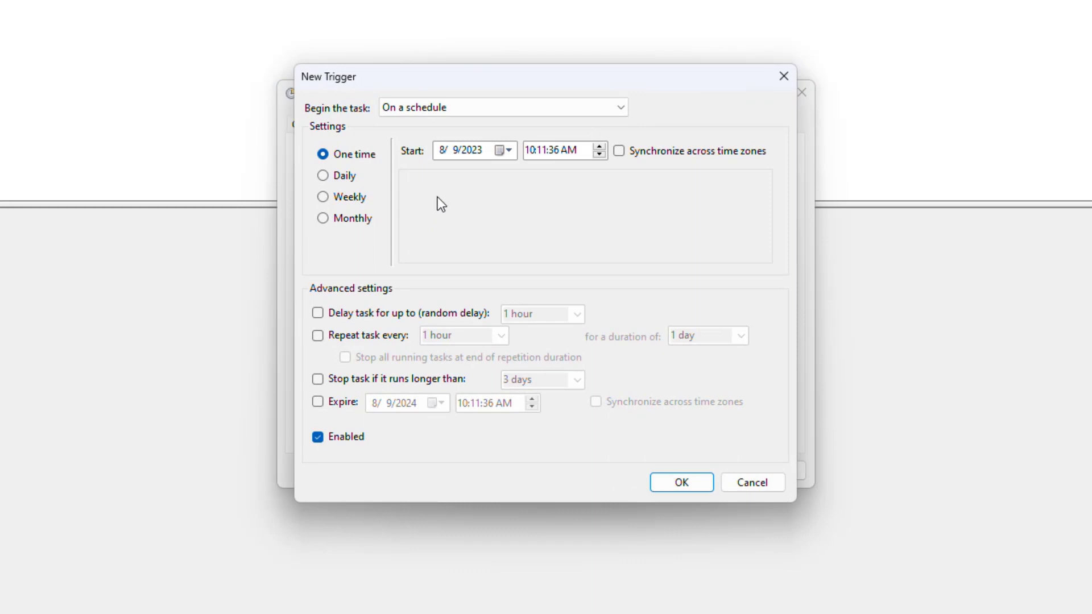
pyautogui.click(544, 152)
pyautogui.click(324, 176)
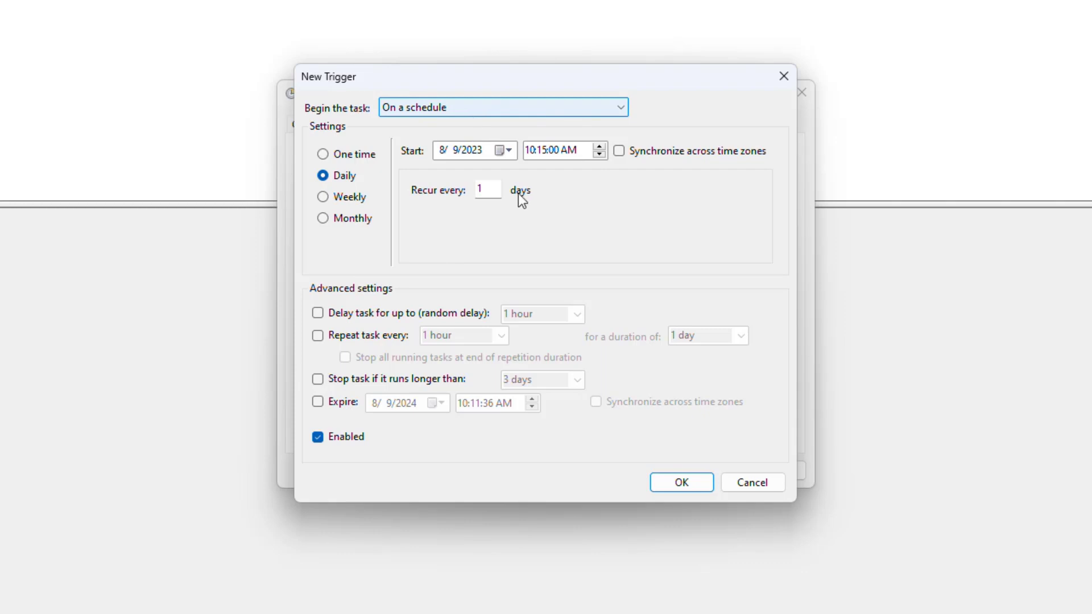
pyautogui.click(681, 482)
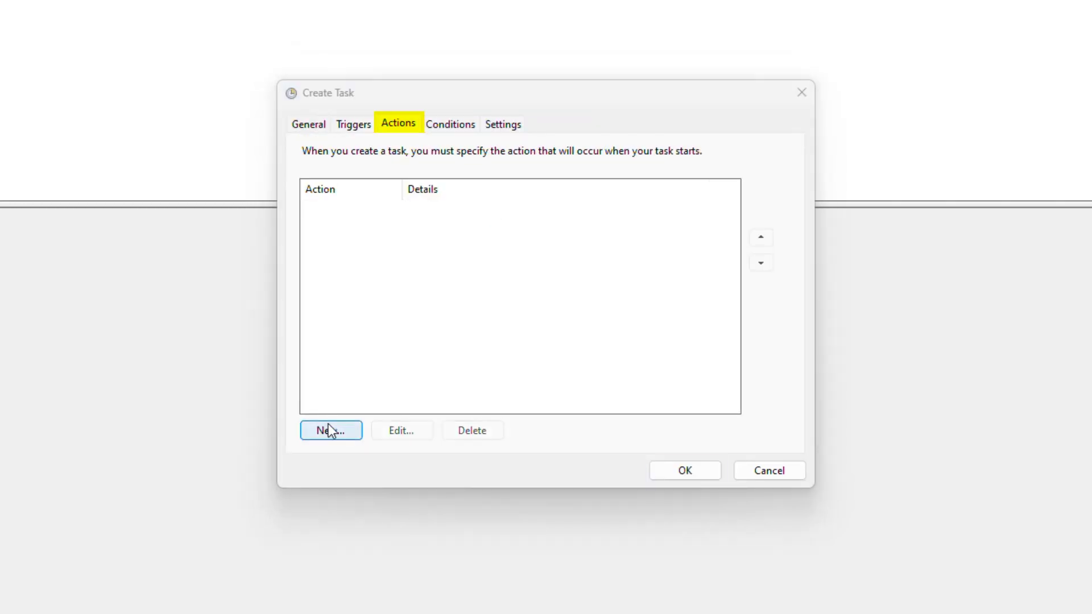
# Add a Start a program action that runs backup.bat from the backuplog folder on the Desktop.
pyautogui.click(330, 430)
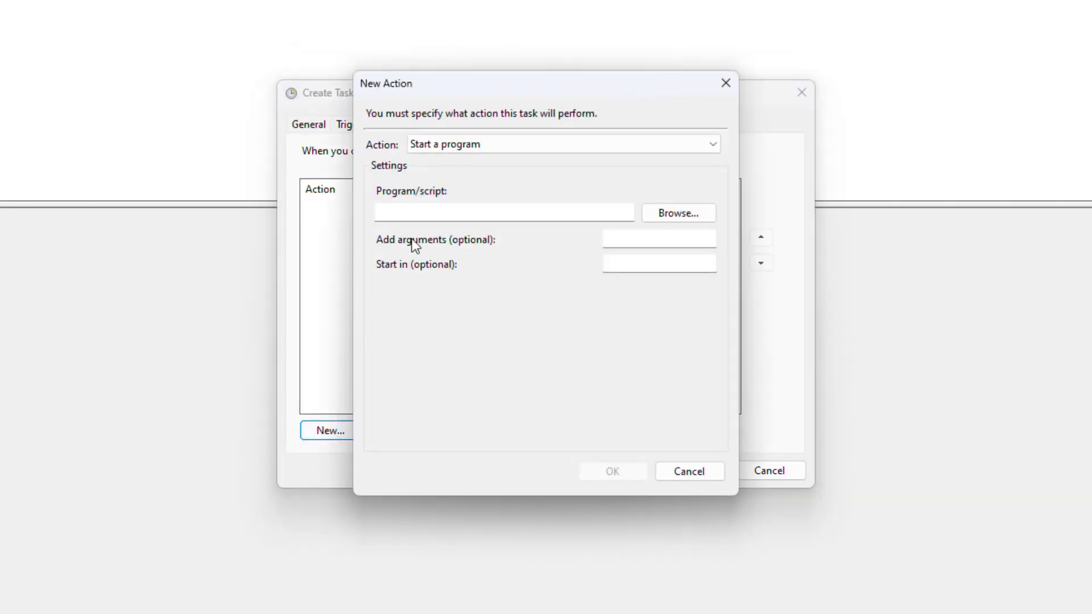
pyautogui.click(440, 208)
pyautogui.click(657, 213)
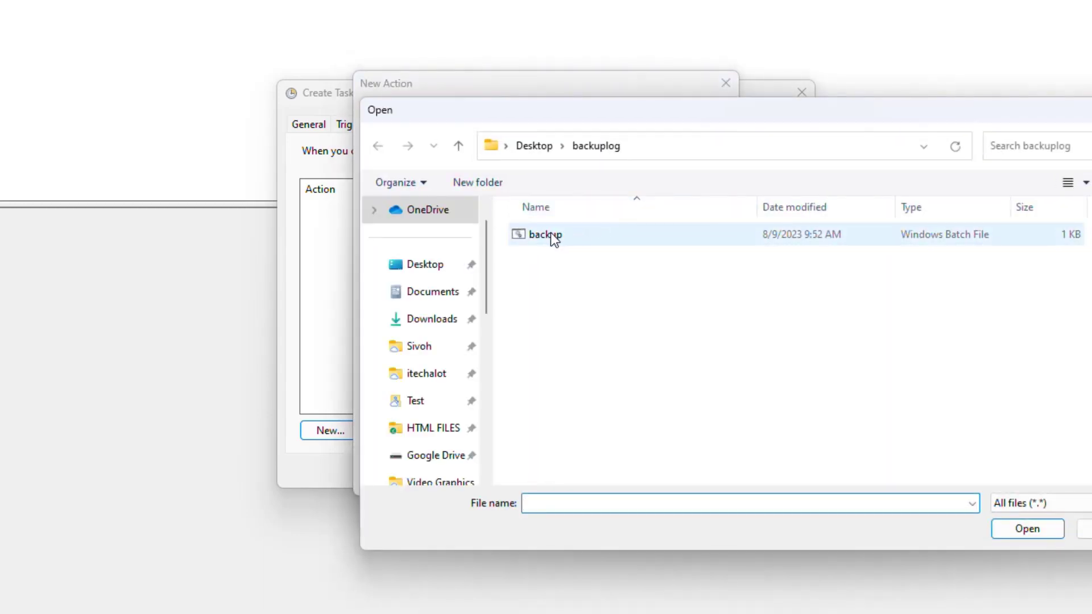
pyautogui.doubleClick(545, 234)
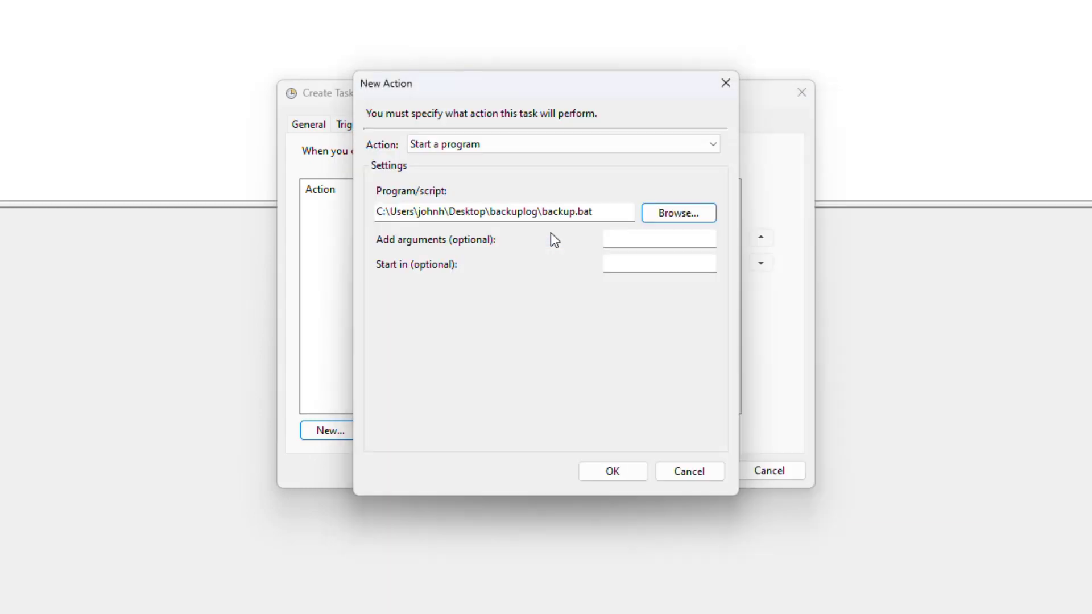
pyautogui.click(612, 471)
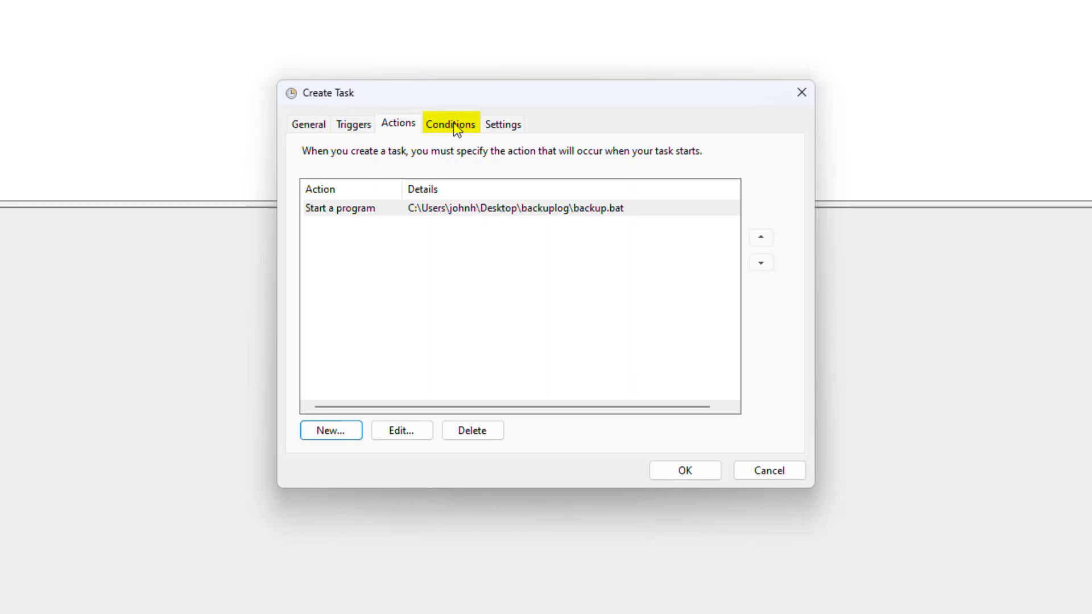
# Enable waking the computer to run this task, and review the task's additional behavior settings.
pyautogui.click(453, 124)
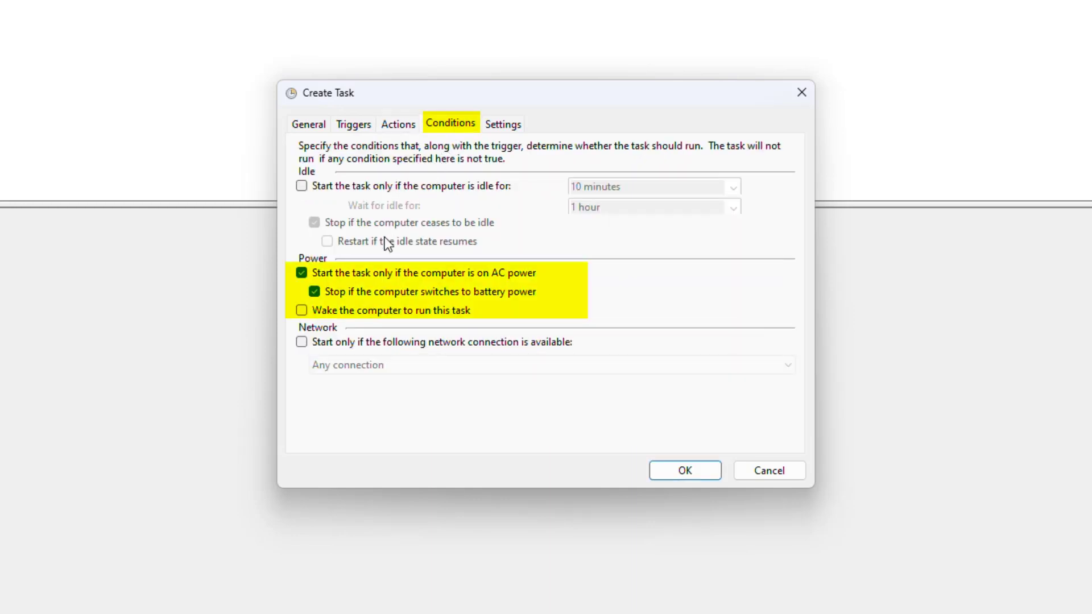
pyautogui.click(302, 311)
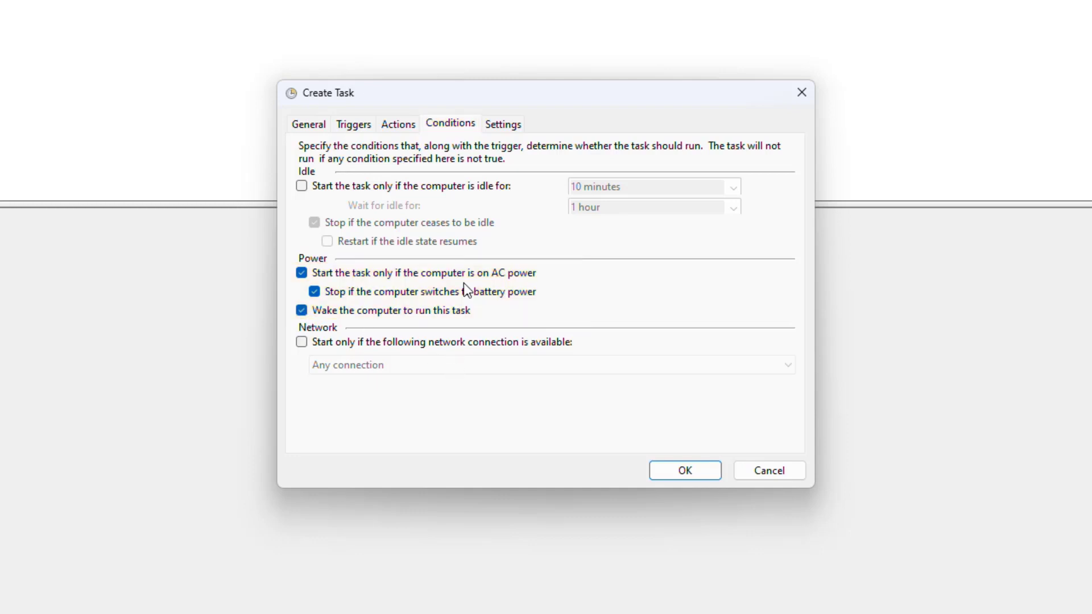
pyautogui.click(506, 126)
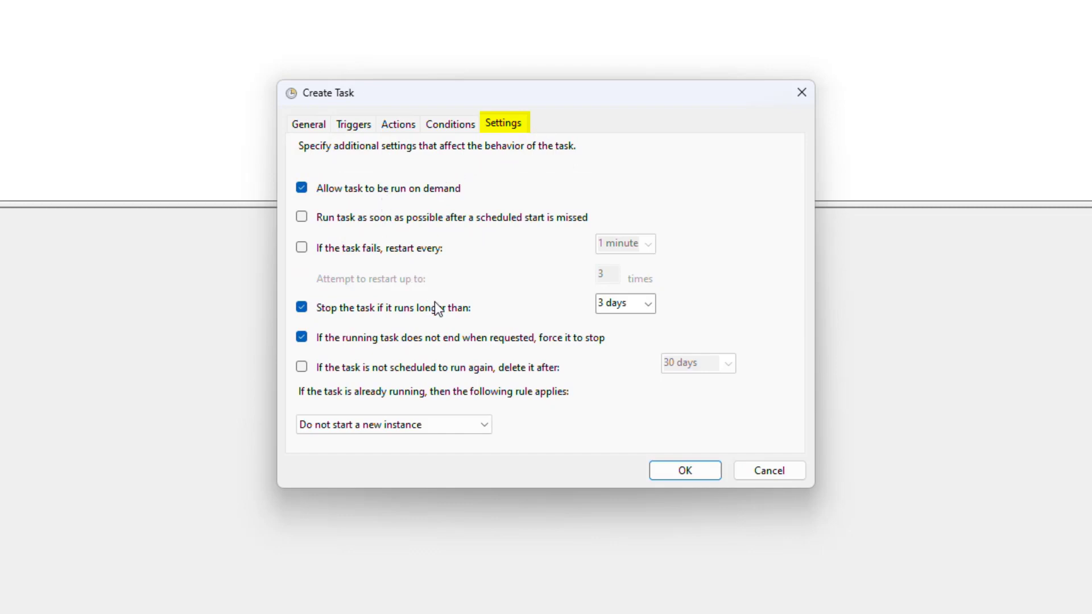
# Save the AutoBackup task, entering the account password for the user who runs it.
pyautogui.click(694, 469)
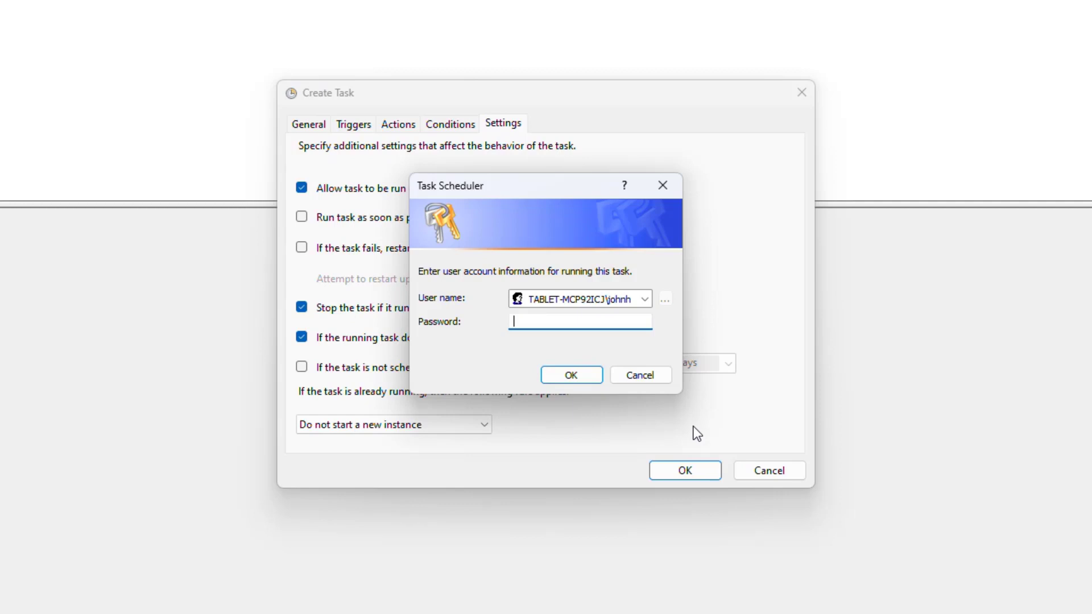
pyautogui.hotkey('ctrl', 'v')
pyautogui.click(571, 373)
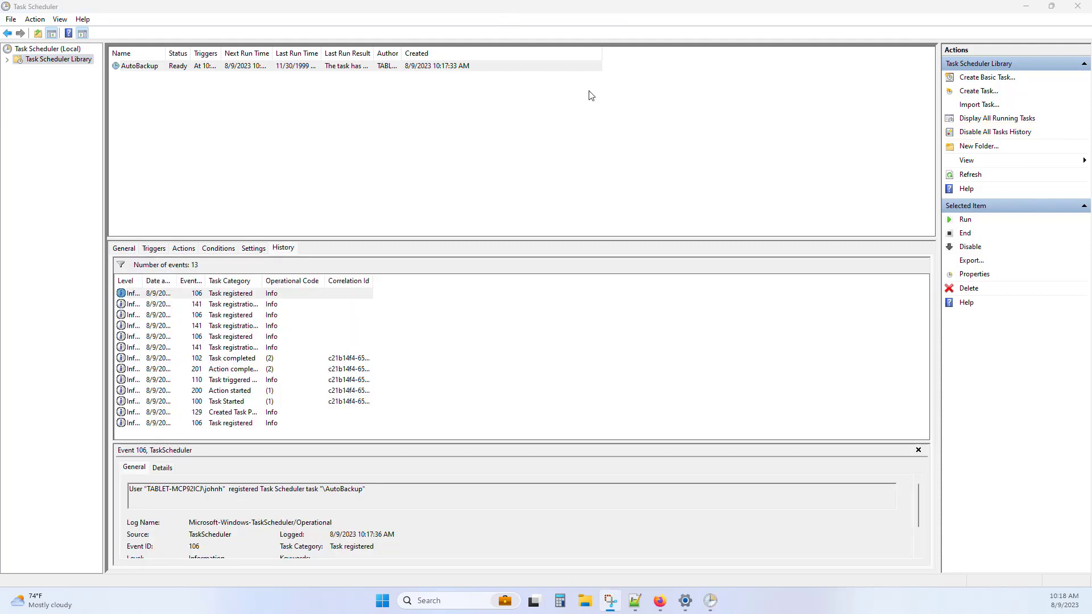
# Run the AutoBackup task manually and widen the Status column to read its full status.
pyautogui.click(966, 220)
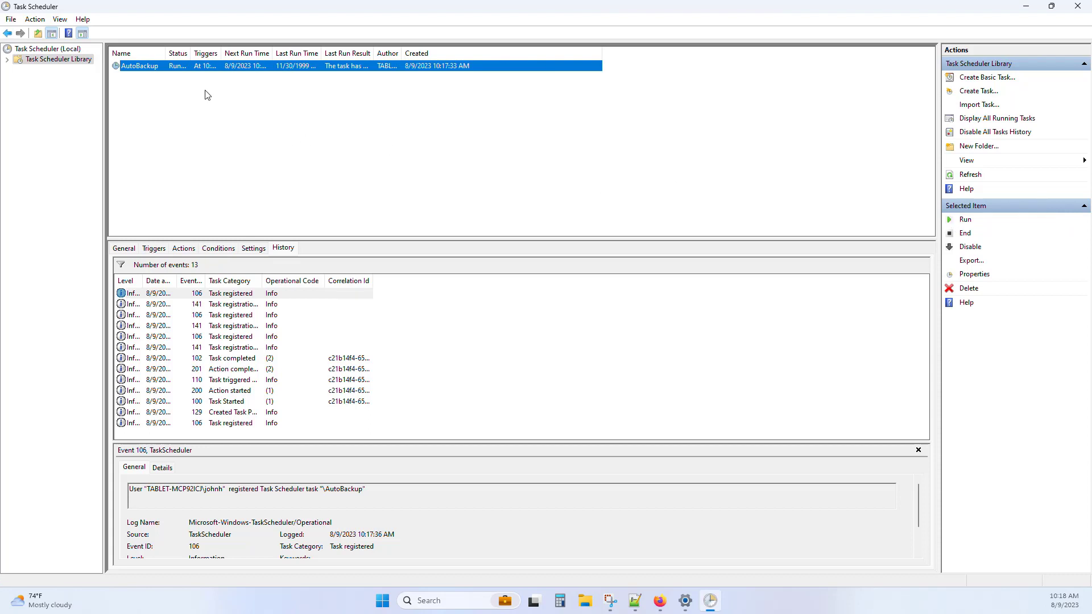
pyautogui.moveTo(193, 58); pyautogui.dragTo(221, 52)
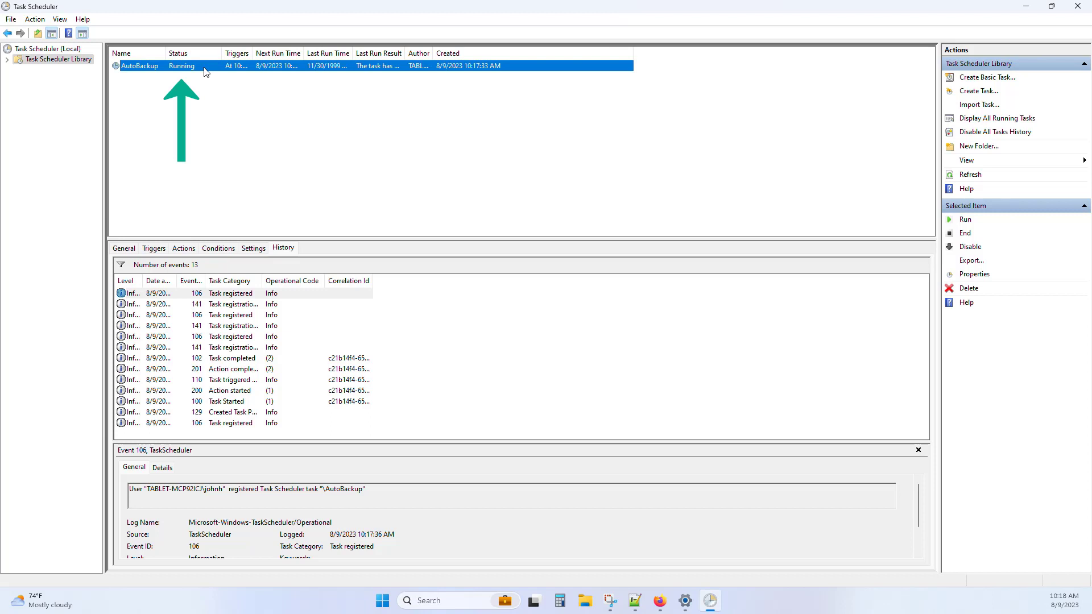
# Open logbackup_log1 from the Desktop's backuplog folder, read through the Robocopy log, and close it.
pyautogui.click(586, 602)
pyautogui.click(146, 151)
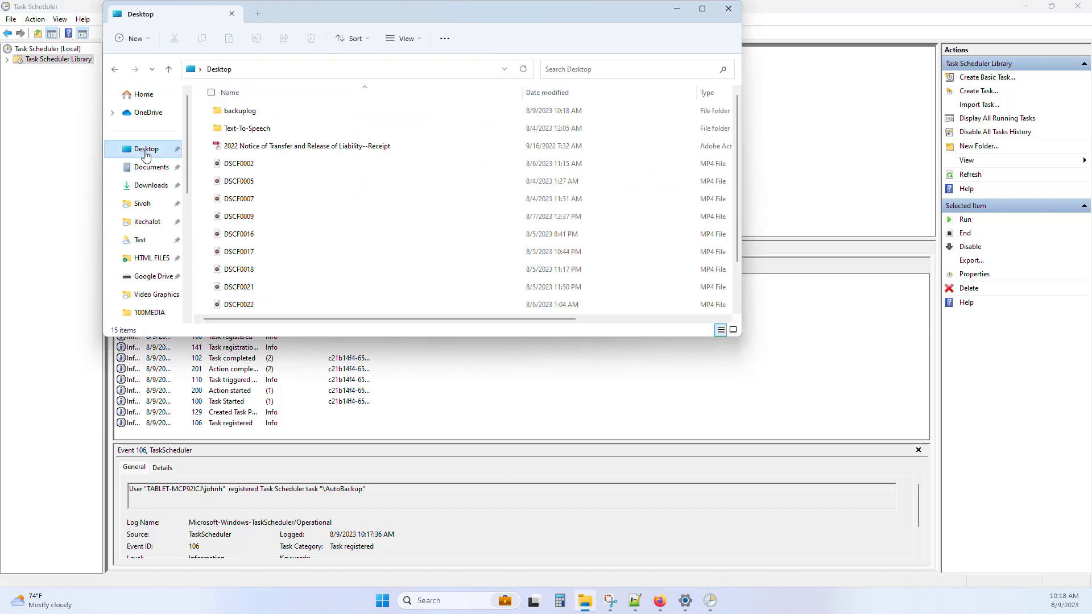
pyautogui.doubleClick(239, 110)
pyautogui.doubleClick(250, 128)
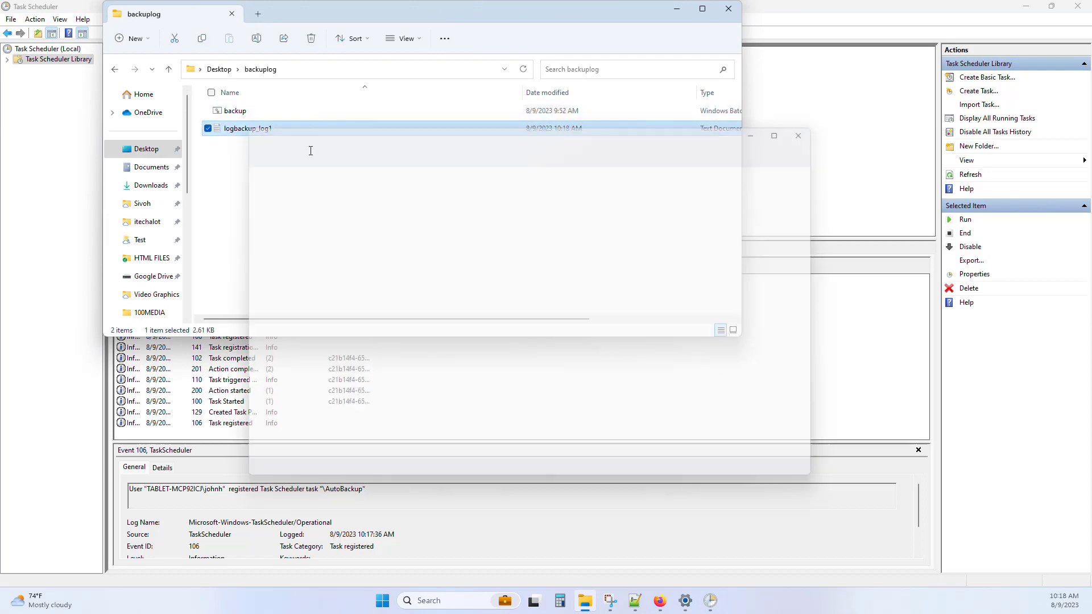
pyautogui.scroll(-4, 455, 282)
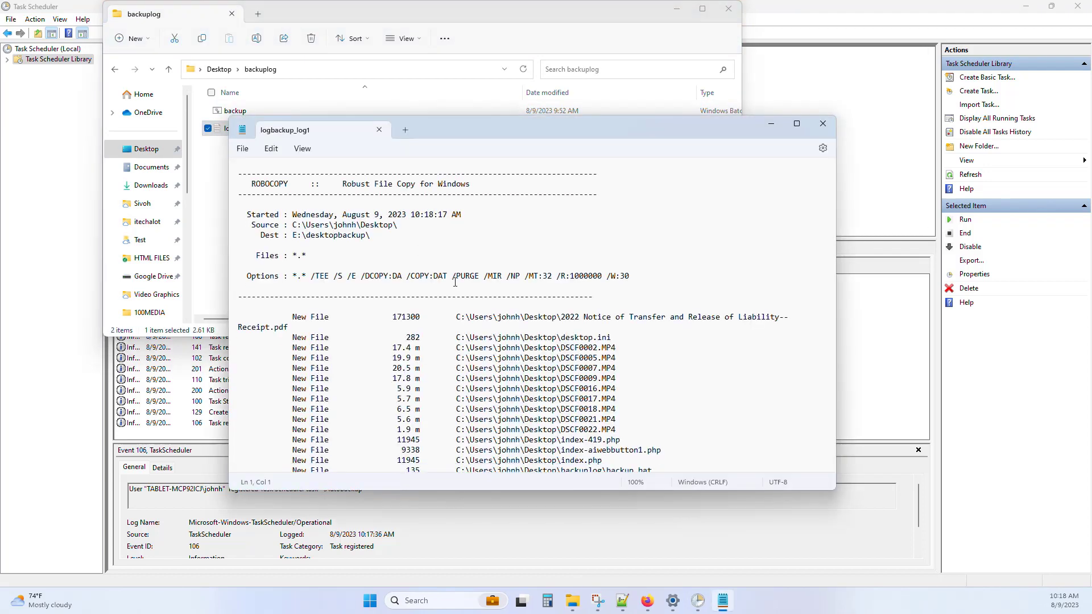
pyautogui.scroll(-4, 455, 282)
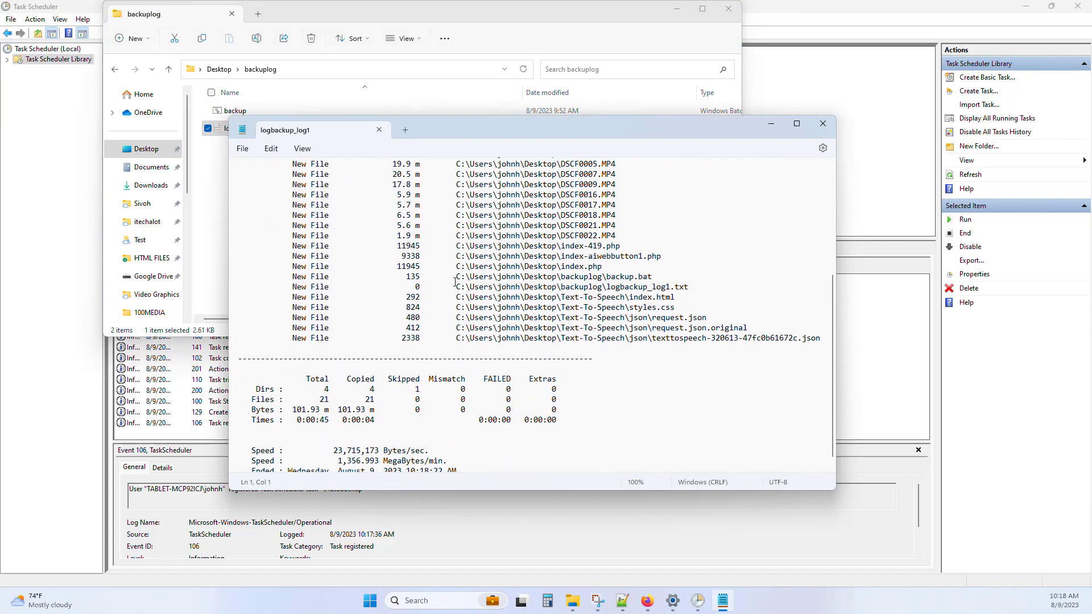
pyautogui.scroll(10, 456, 282)
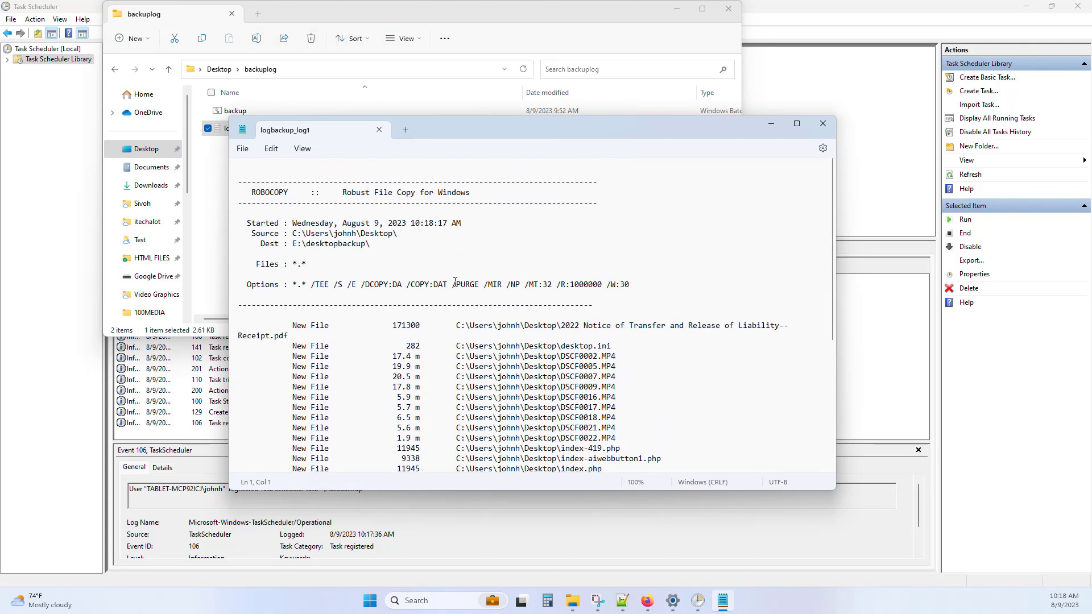
pyautogui.click(824, 123)
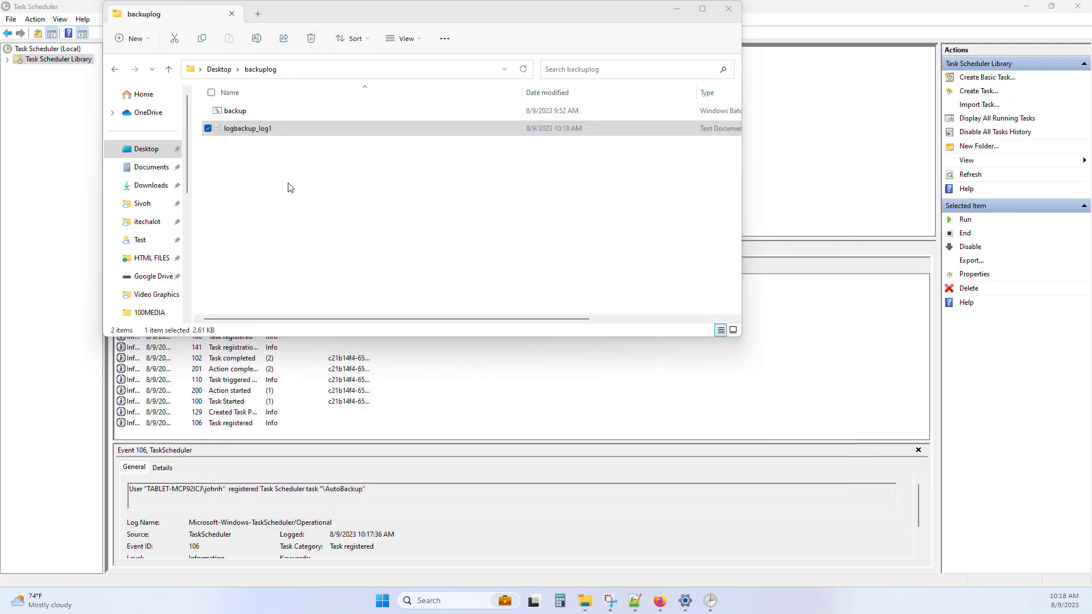
# Check the backed-up files in the recently modified Desktop folder on the Seagate Backup Plus Drive (E:), and close File Explorer.
pyautogui.click(185, 275)
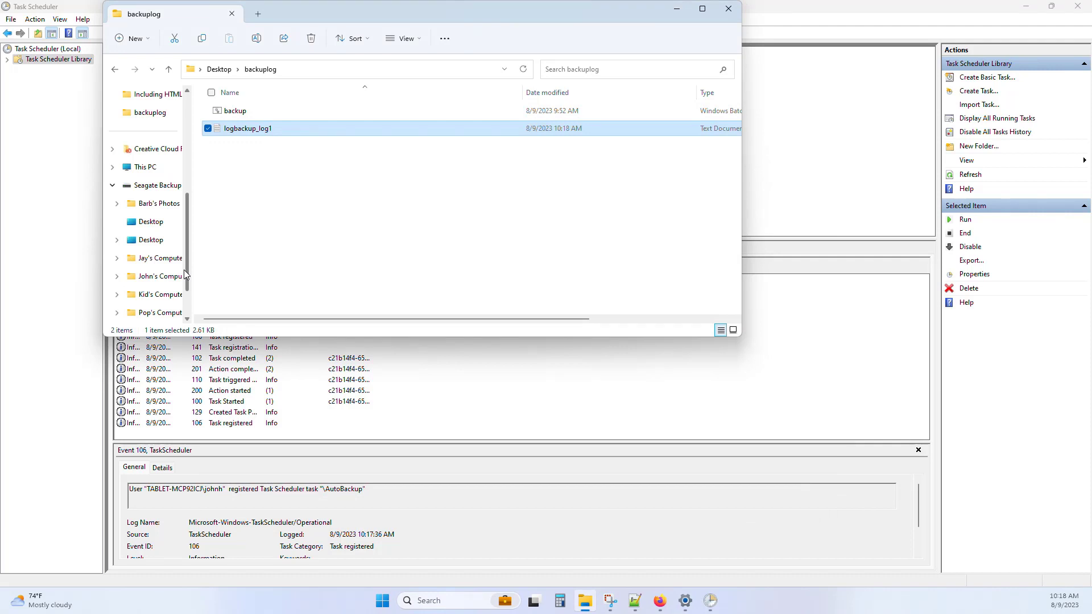
pyautogui.click(156, 188)
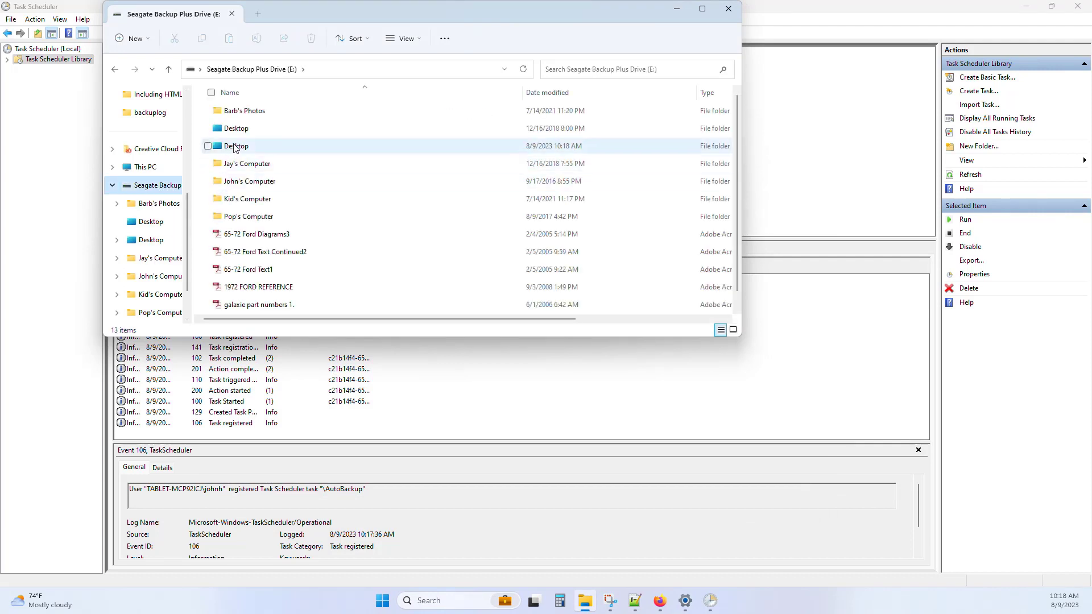
pyautogui.moveTo(233, 148)
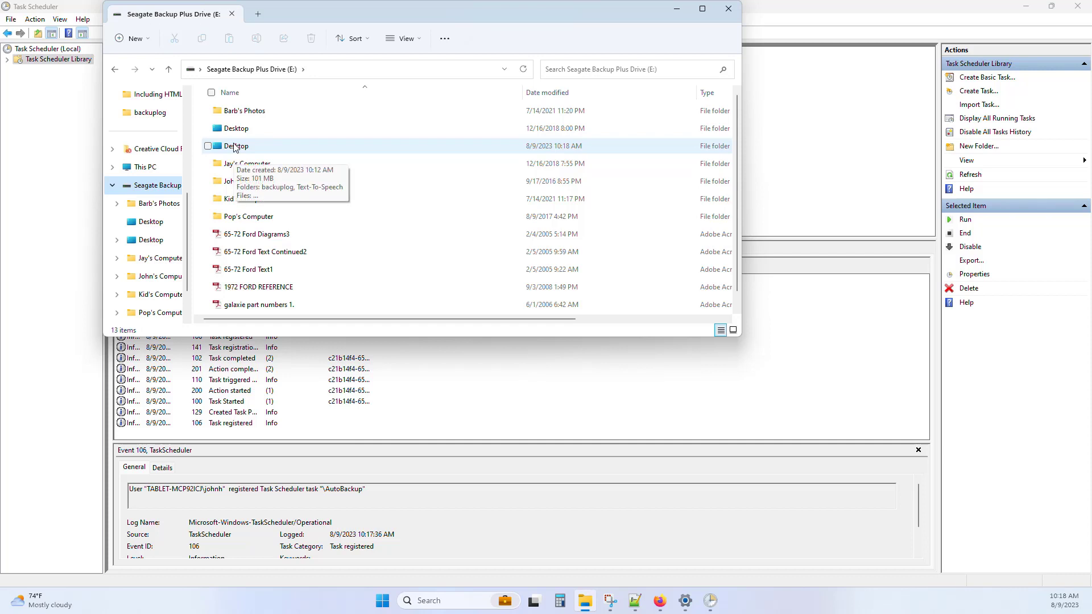
pyautogui.doubleClick(234, 148)
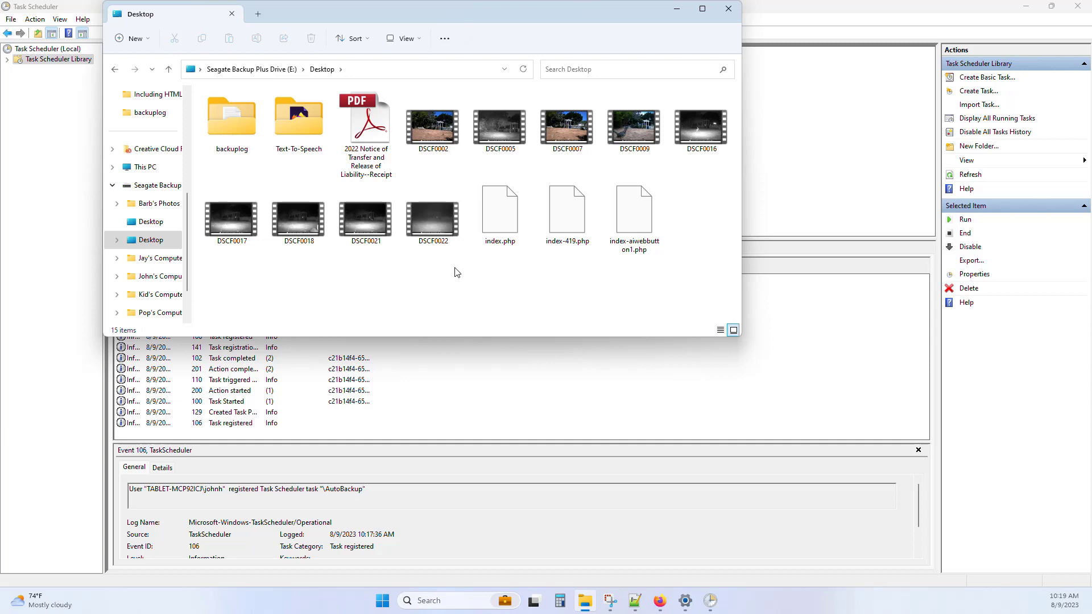
pyautogui.click(728, 9)
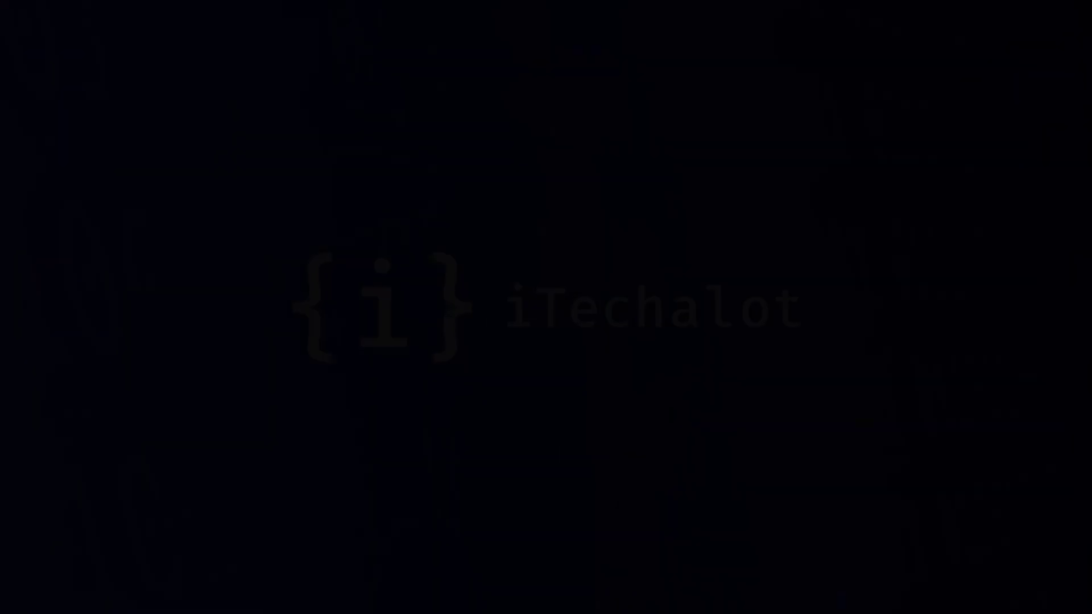